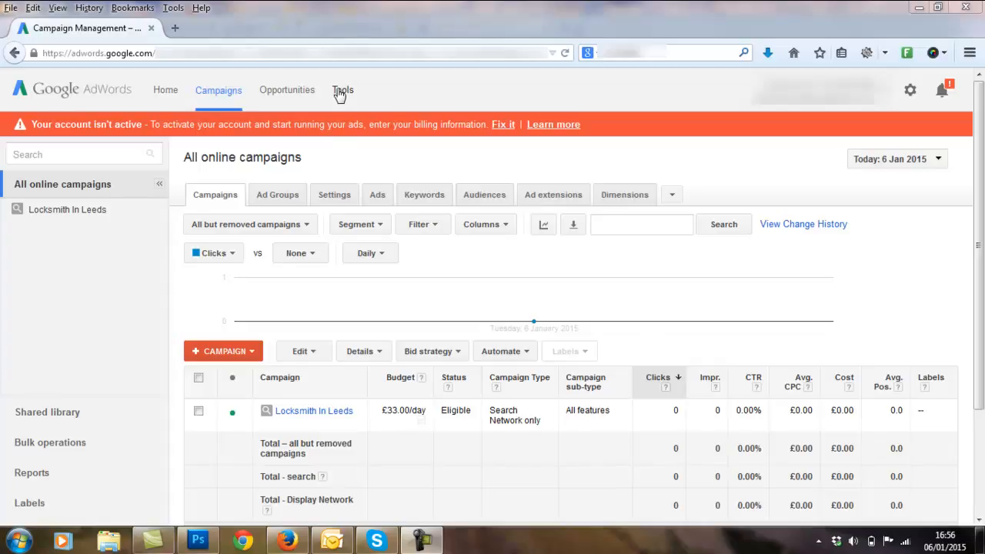
Step: Open the Keyword Planner and expand the search for new keyword and ad group ideas
{"action": "left_click", "coordinate": [340, 91]}
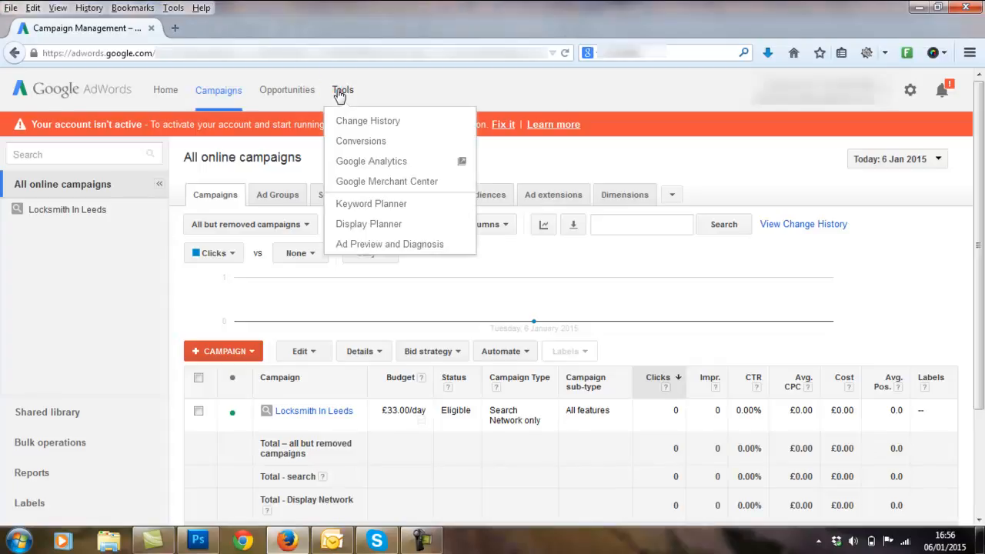
{"action": "left_click", "coordinate": [382, 207]}
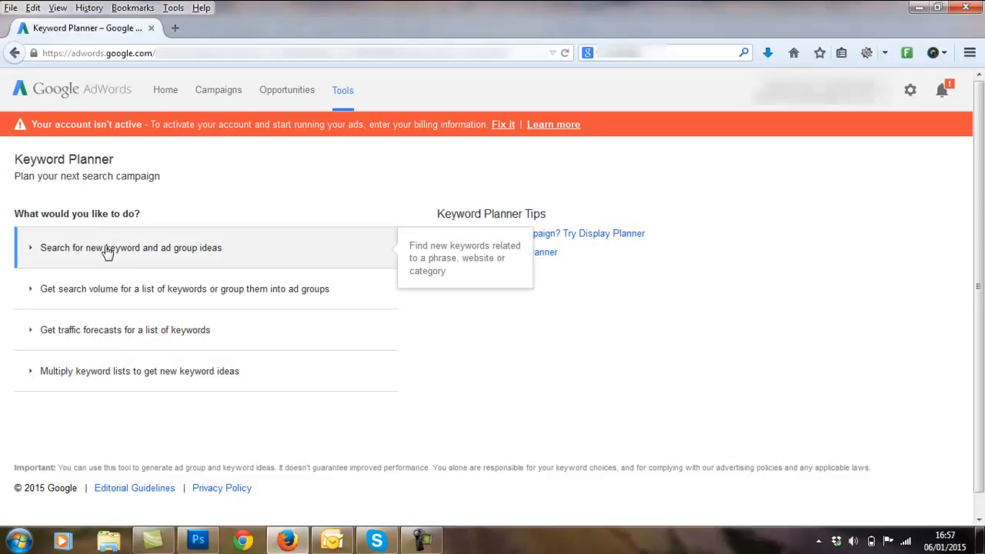
{"action": "left_click", "coordinate": [107, 250]}
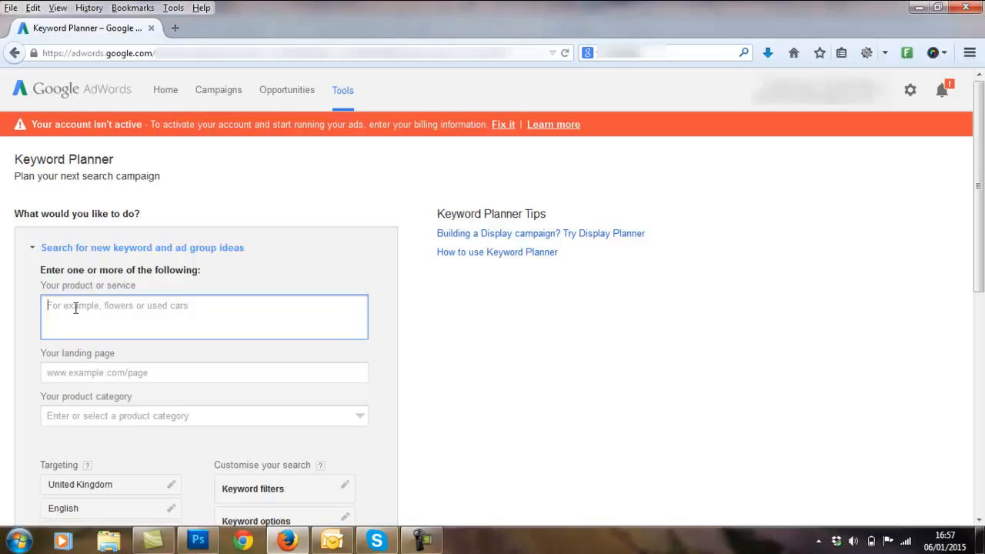
Step: Get ideas for the product or service terms "locksmith in leeds", "locksmith" and "locksmith service", each on its own line
{"action": "type", "text": "locksmith in leeds"}
{"action": "key", "text": "Return"}
{"action": "type", "text": "locksmith"}
{"action": "key", "text": "Return"}
{"action": "type", "text": "locksm"}
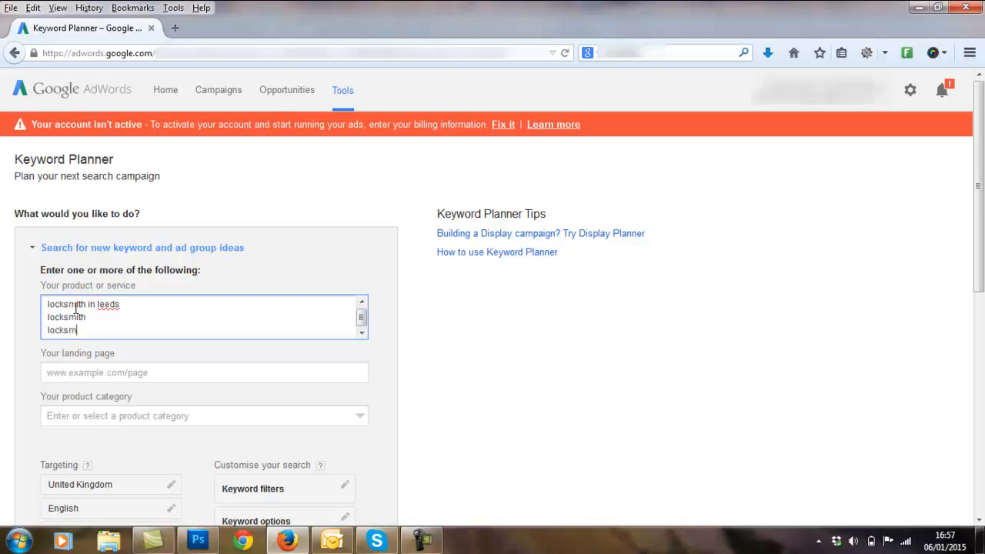
{"action": "type", "text": "ith service"}
{"action": "scroll", "coordinate": [981, 227], "scroll_direction": "down", "scroll_amount": 1}
{"action": "scroll", "coordinate": [981, 227], "scroll_direction": "down", "scroll_amount": 5}
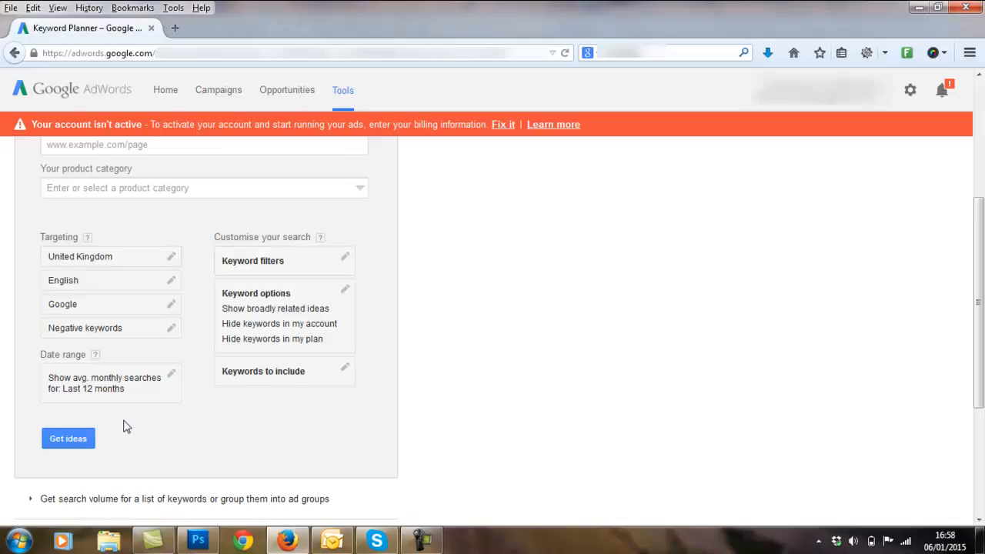
{"action": "left_click", "coordinate": [68, 438]}
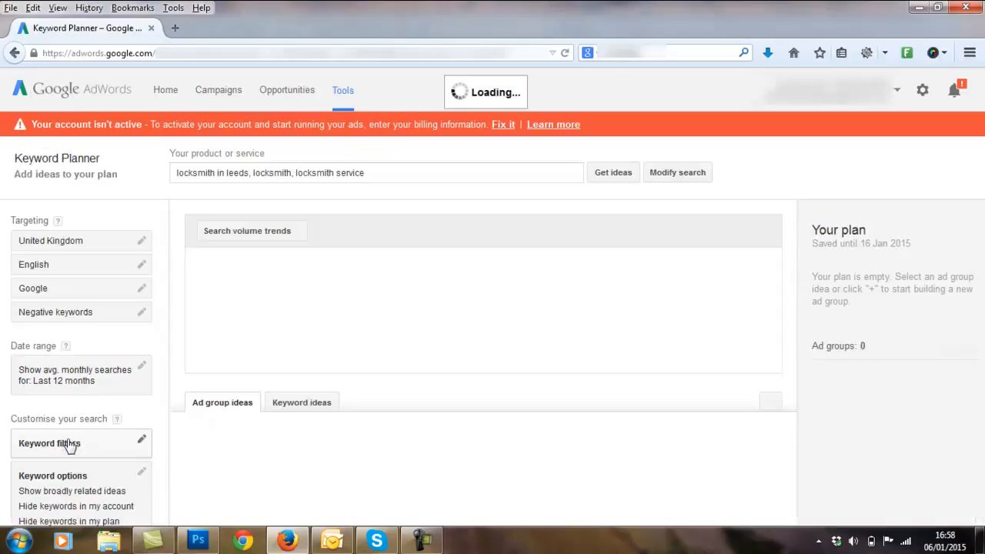
Step: Look through the ad group ideas and the individual keyword ideas, and return to the ad group ideas
{"action": "mouse_move", "coordinate": [667, 352]}
{"action": "left_click_drag", "start_coordinate": [979, 245], "coordinate": [980, 282]}
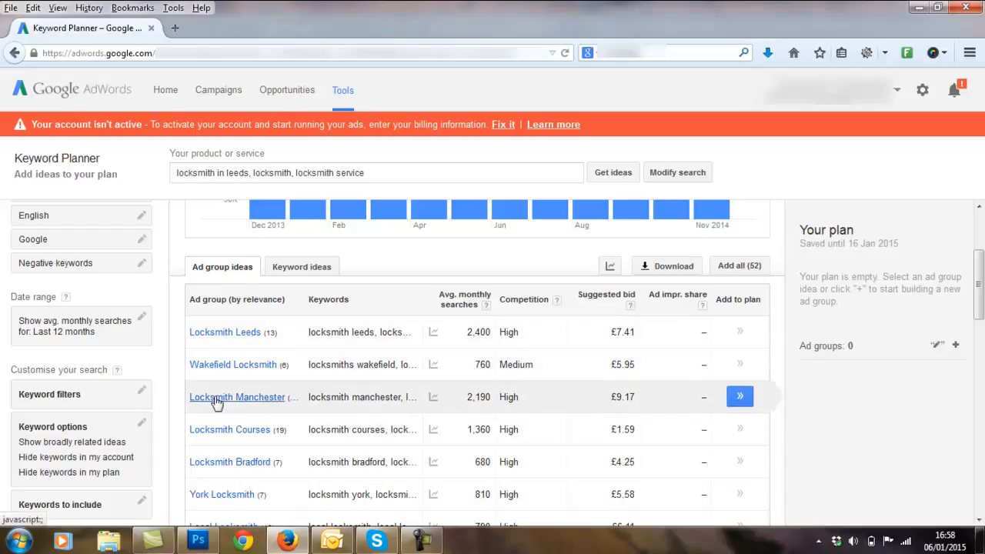
{"action": "left_click", "coordinate": [298, 269]}
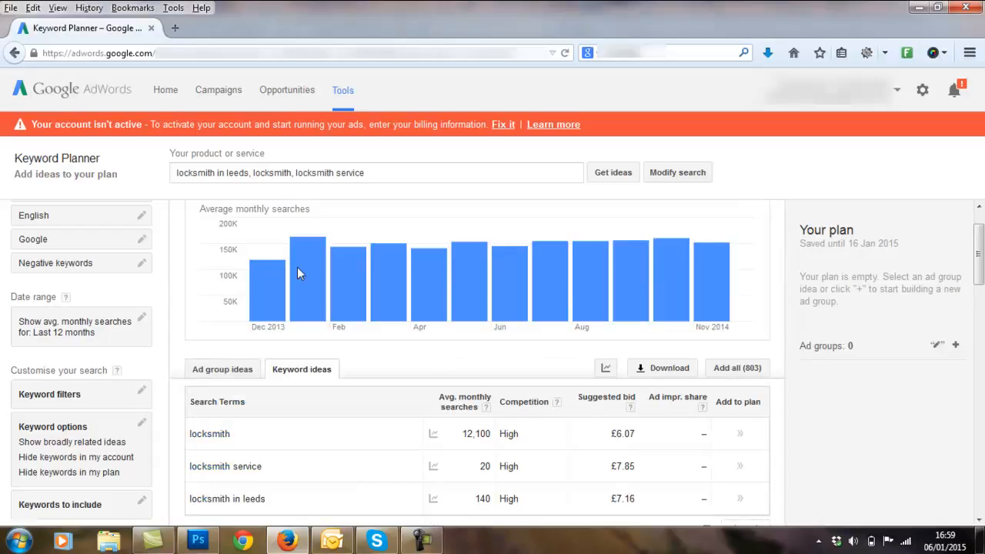
{"action": "mouse_move", "coordinate": [979, 241]}
{"action": "left_mouse_down"}
{"action": "mouse_move", "coordinate": [980, 302]}
{"action": "mouse_move", "coordinate": [981, 227]}
{"action": "left_mouse_up"}
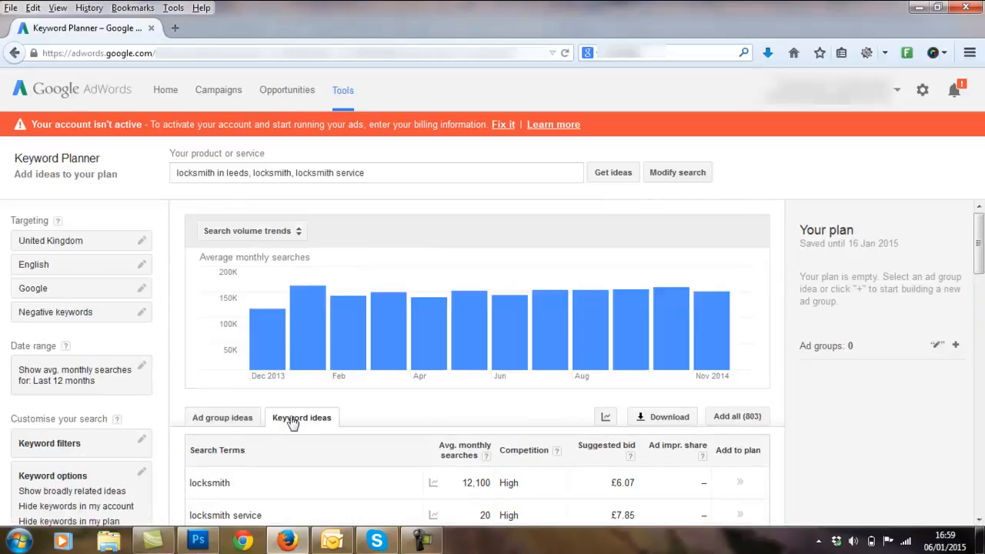
{"action": "left_click", "coordinate": [211, 419]}
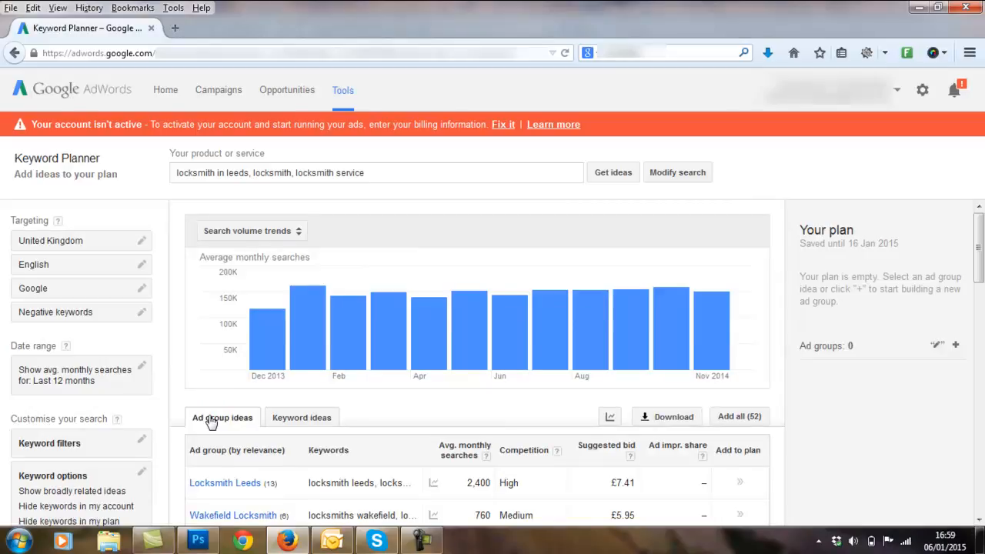
Step: Add all keywords of the Locksmith Leeds ad group idea to the plan and review its keyword list there
{"action": "left_click_drag", "start_coordinate": [981, 246], "coordinate": [981, 288]}
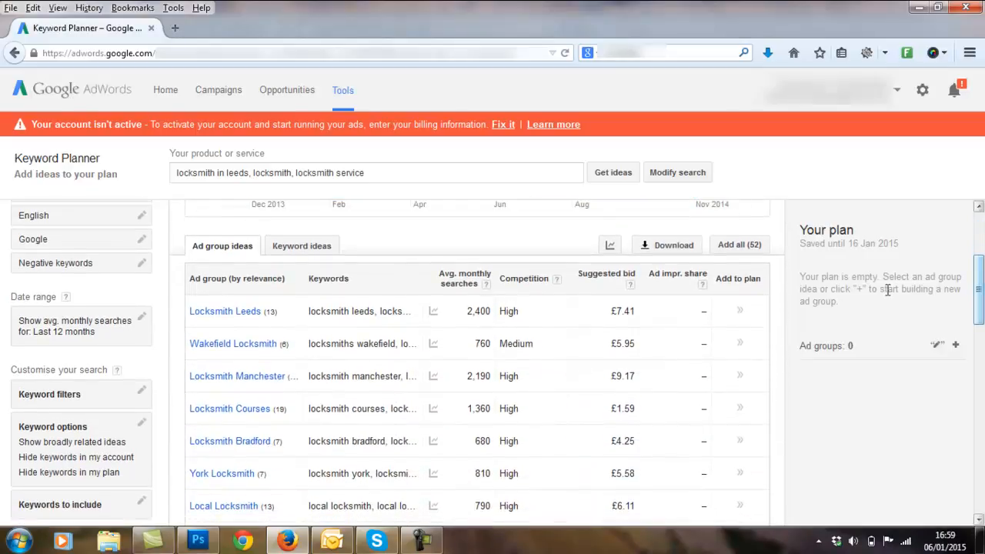
{"action": "left_click", "coordinate": [225, 315]}
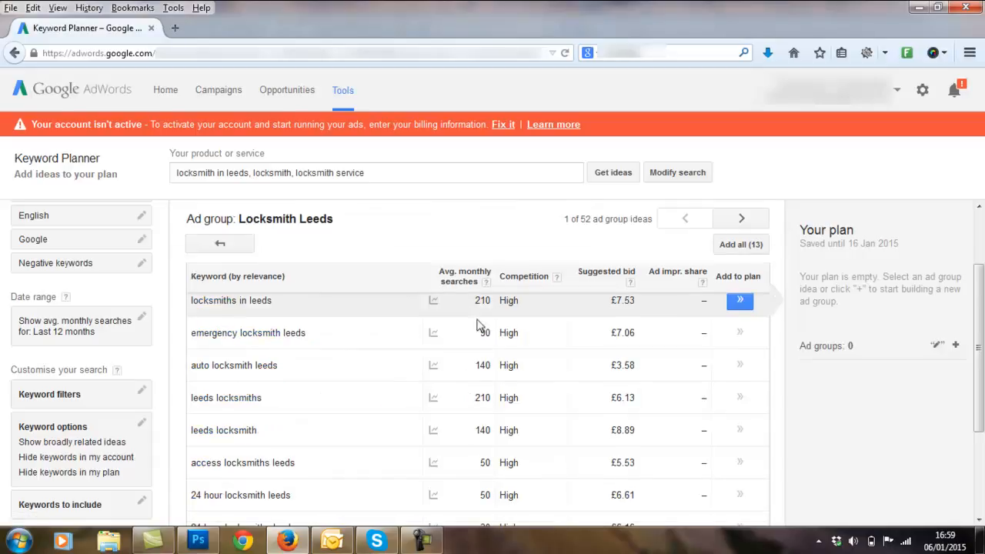
{"action": "left_click_drag", "start_coordinate": [980, 306], "coordinate": [975, 279]}
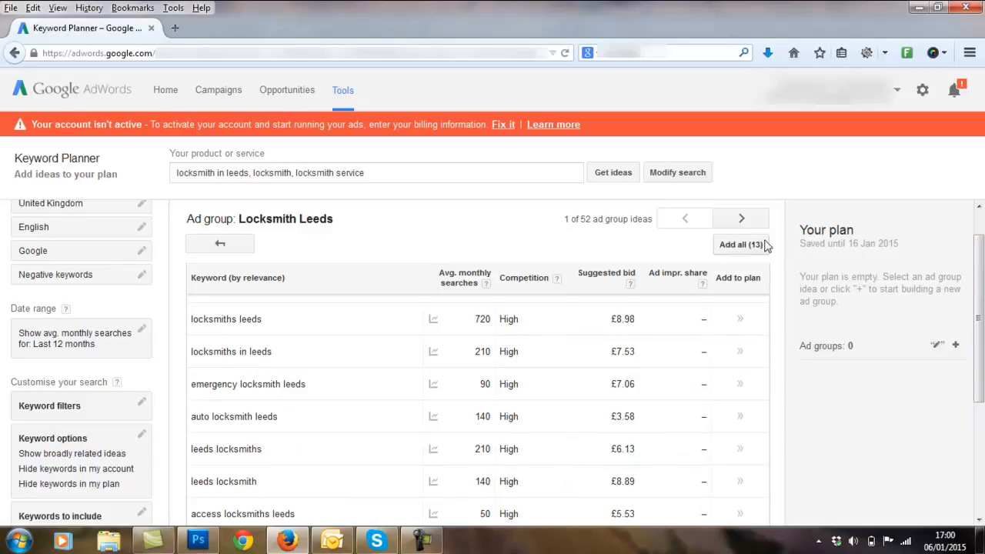
{"action": "left_click", "coordinate": [734, 247]}
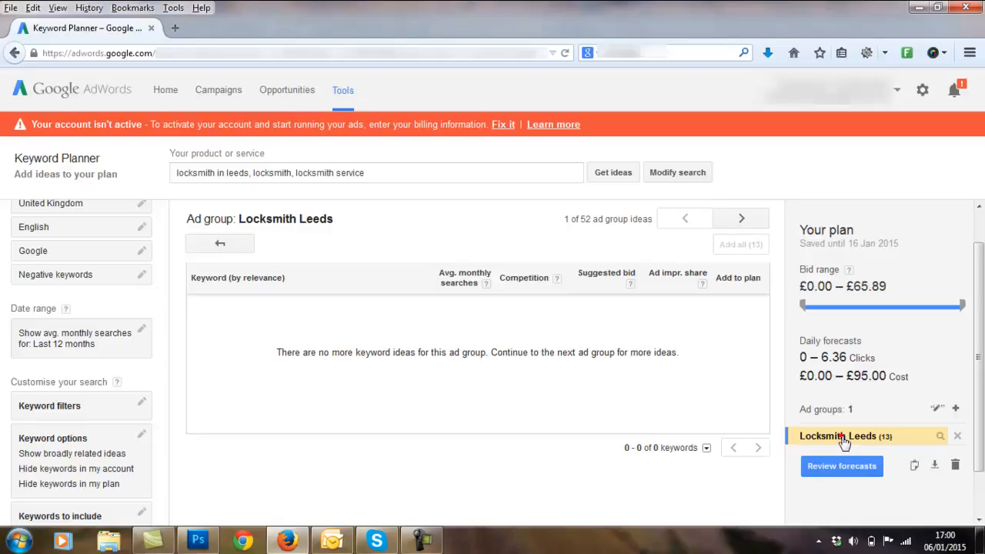
{"action": "left_click", "coordinate": [843, 437]}
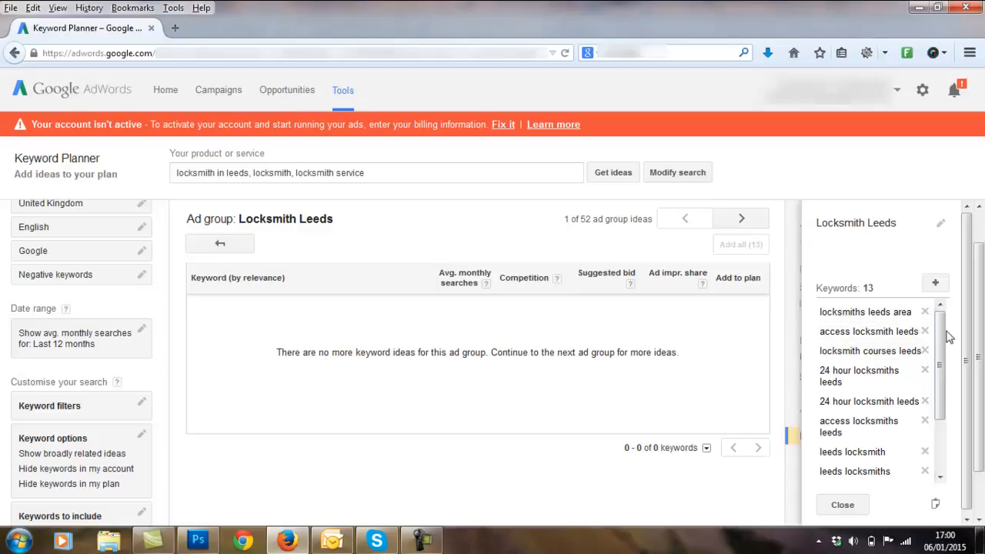
{"action": "left_click_drag", "start_coordinate": [941, 323], "coordinate": [939, 383]}
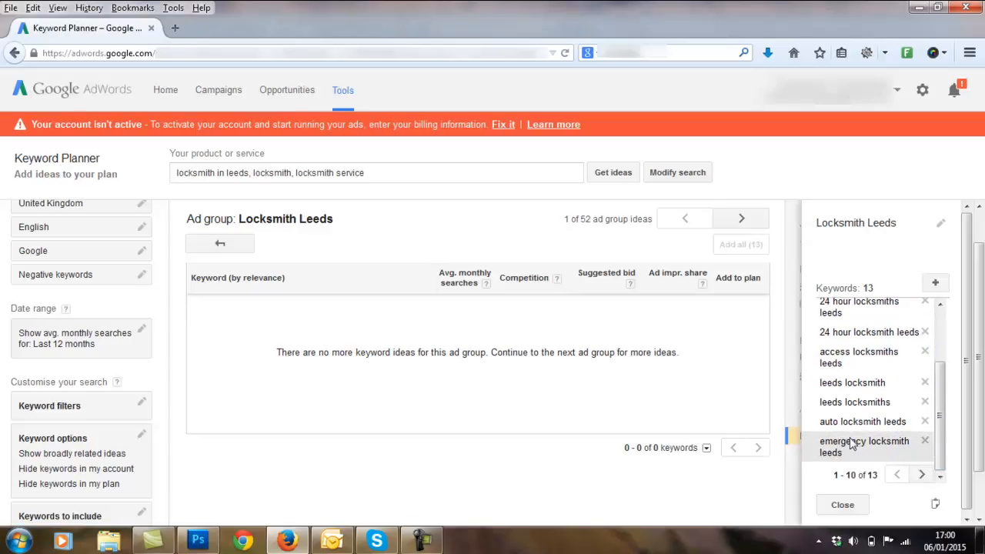
{"action": "left_click", "coordinate": [845, 507]}
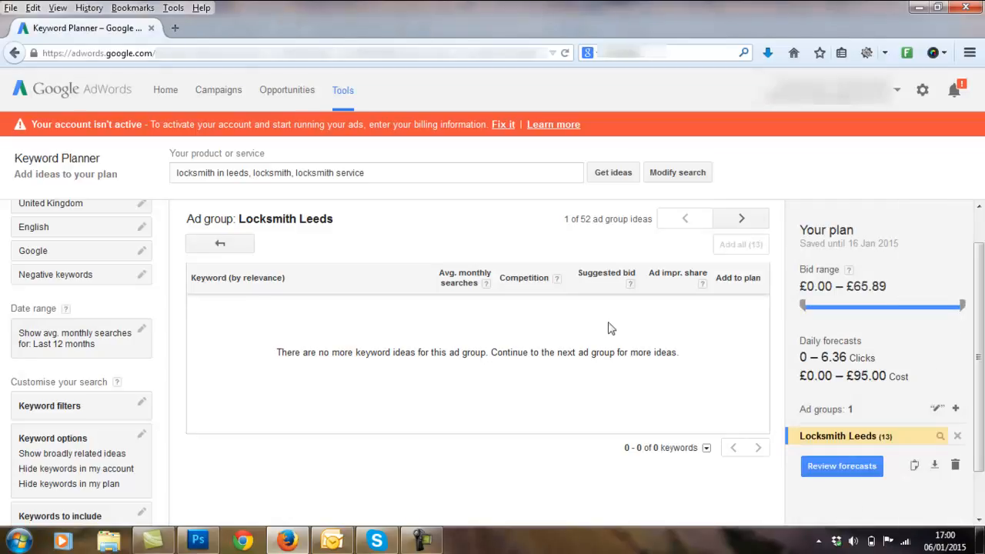
Step: Return to the ad group ideas, add Locksmith Bradford to the plan and check its keywords
{"action": "left_click", "coordinate": [220, 245]}
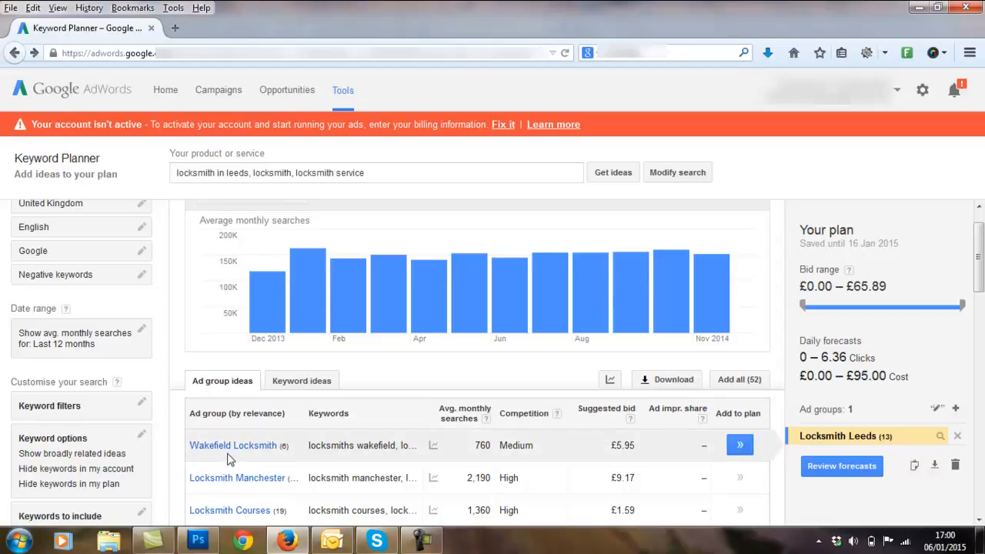
{"action": "scroll", "coordinate": [489, 351], "scroll_direction": "down", "scroll_amount": 3}
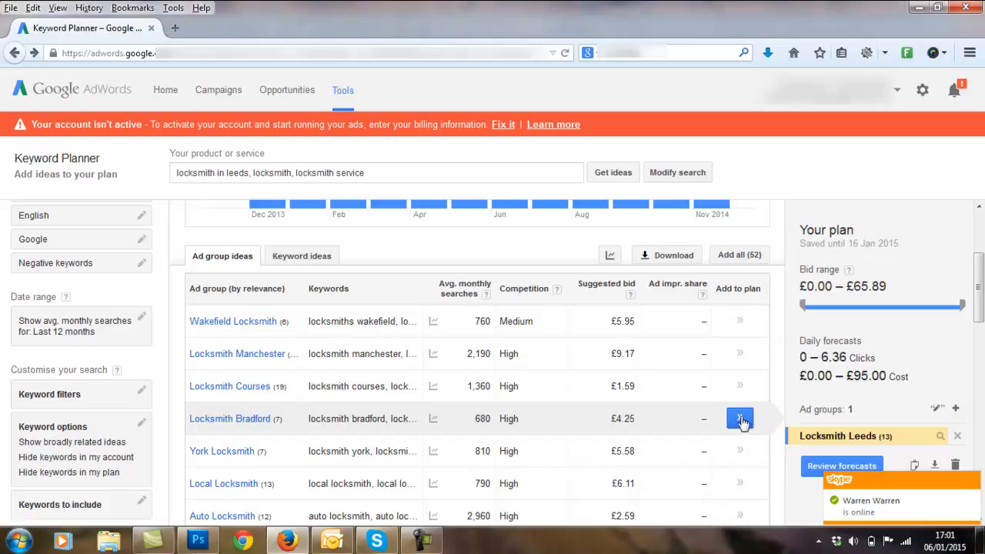
{"action": "left_click", "coordinate": [741, 420]}
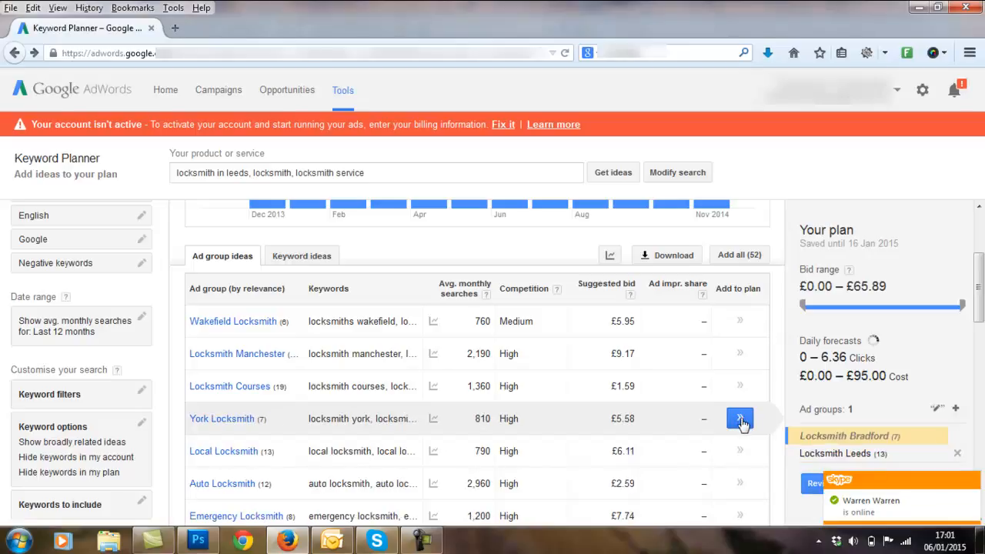
{"action": "left_click", "coordinate": [850, 437]}
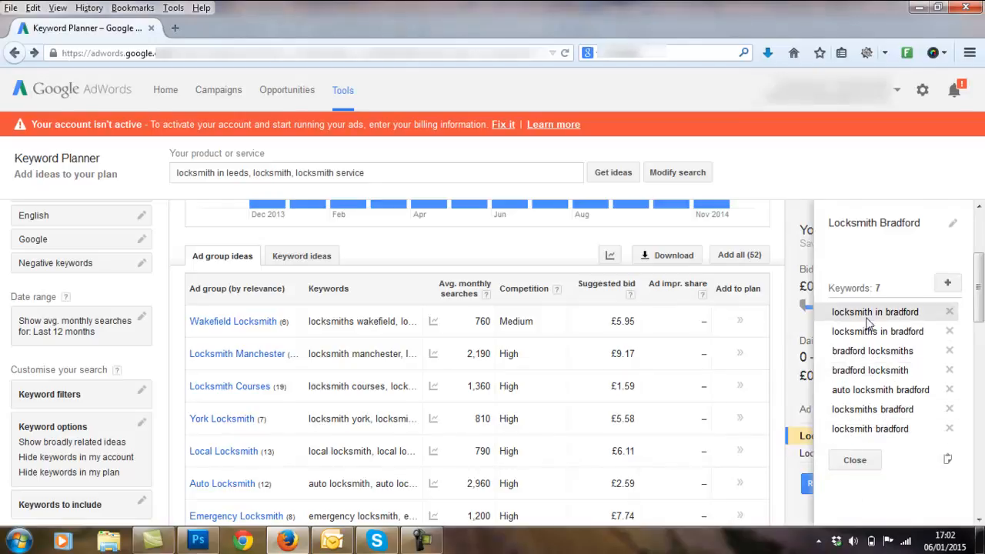
{"action": "left_click", "coordinate": [856, 461]}
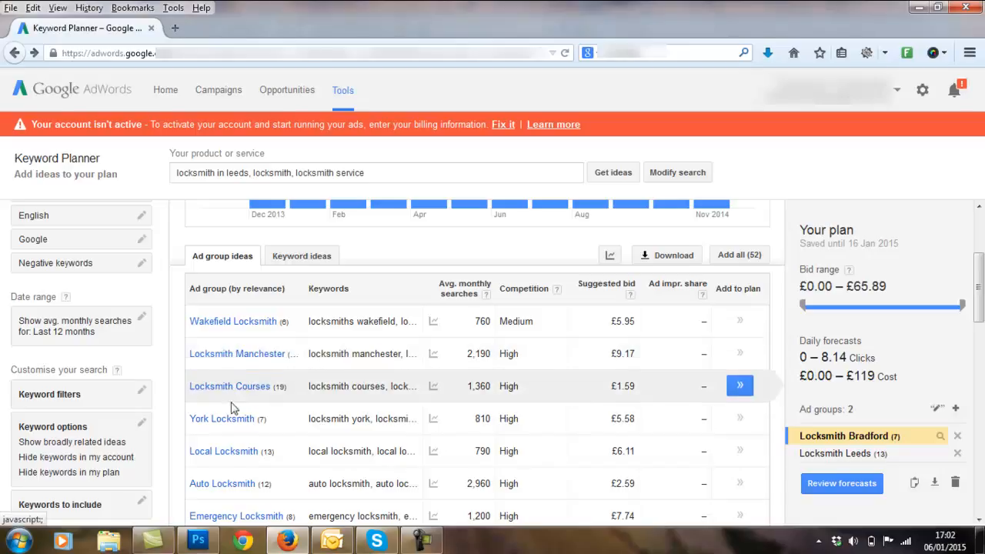
Step: Examine the Local Locksmith ad group idea and add all of its keywords to the plan
{"action": "left_click", "coordinate": [228, 454]}
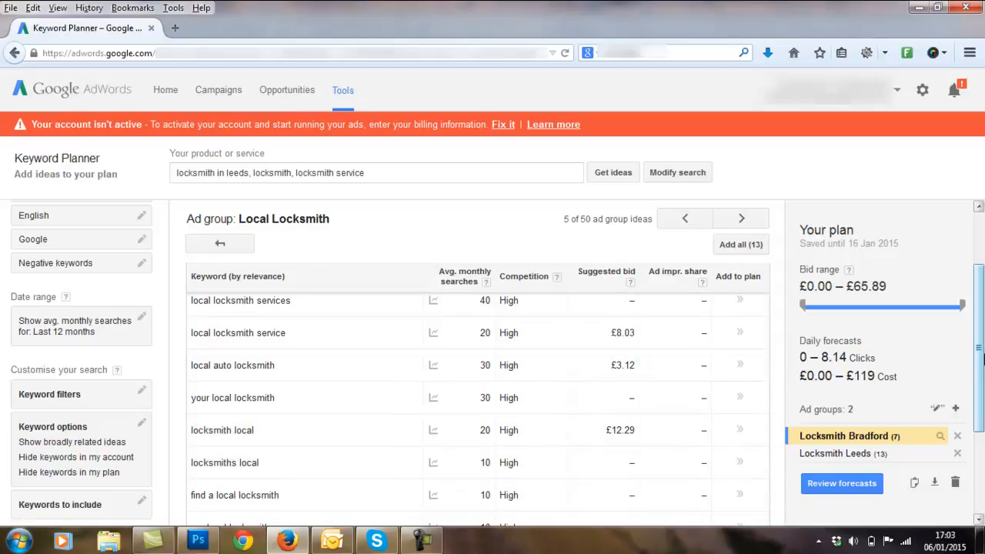
{"action": "left_click_drag", "start_coordinate": [981, 367], "coordinate": [983, 450]}
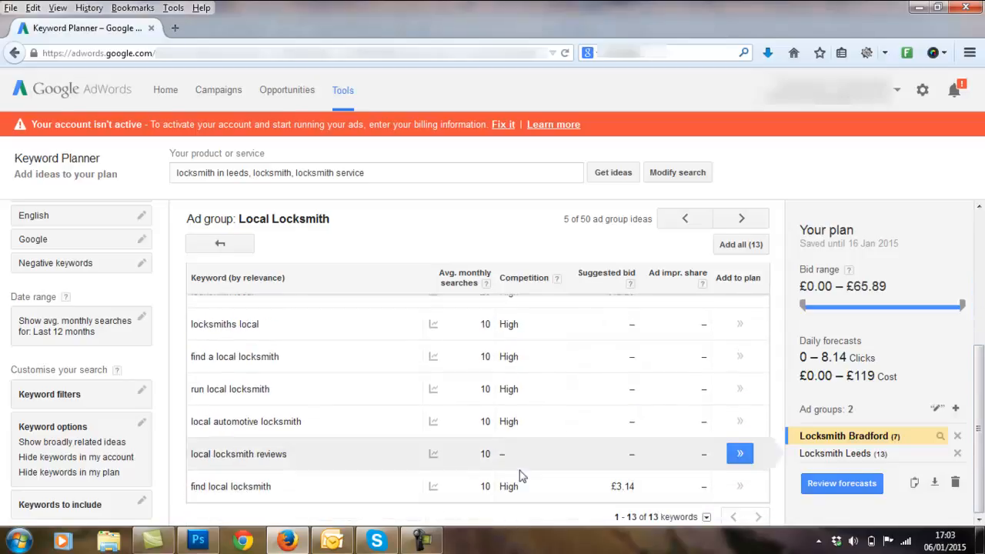
{"action": "left_click", "coordinate": [737, 252]}
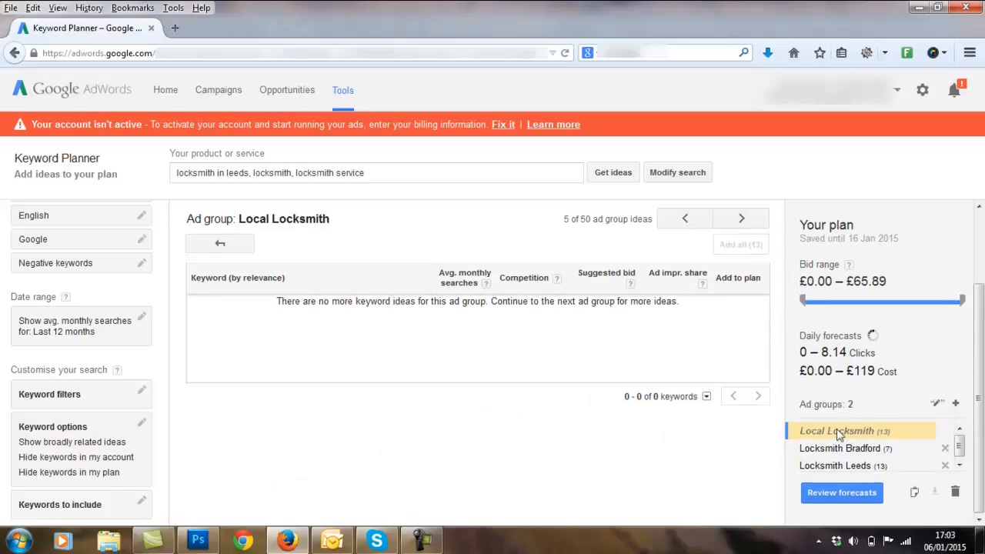
Step: Remove "local locksmith reviews" and "run local locksmith" from the plan's Local Locksmith ad group and return to the ad group ideas
{"action": "left_click", "coordinate": [836, 433]}
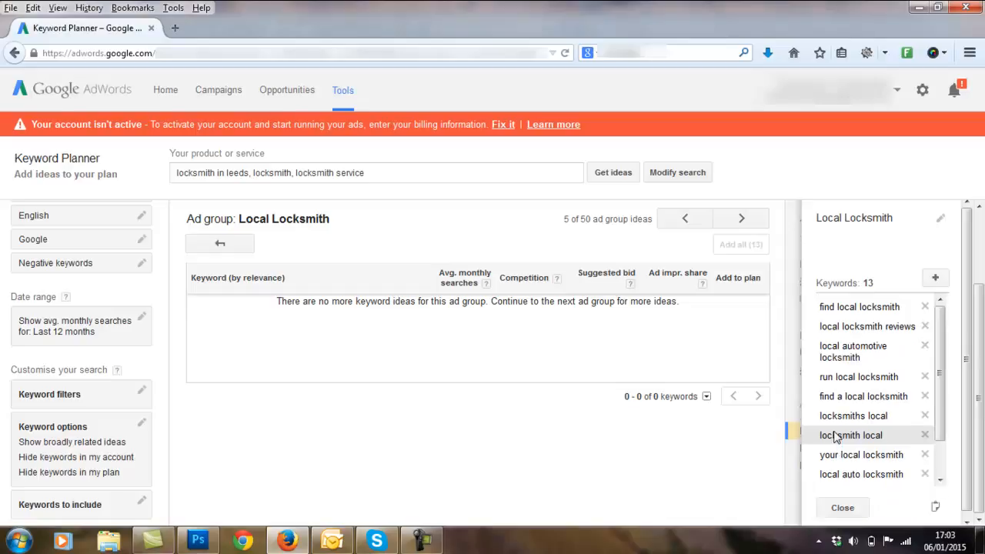
{"action": "left_click", "coordinate": [926, 328]}
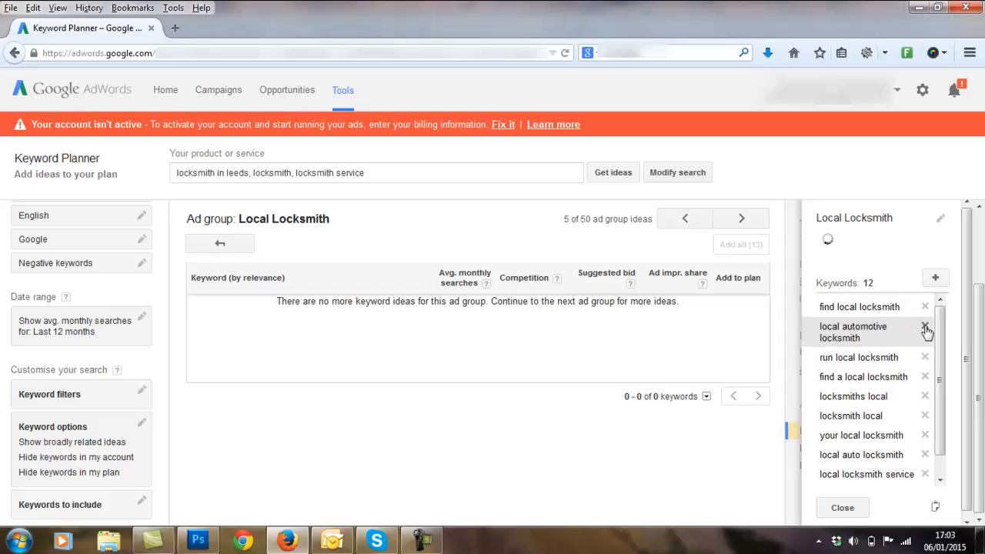
{"action": "scroll", "coordinate": [938, 331], "scroll_direction": "down", "scroll_amount": 1}
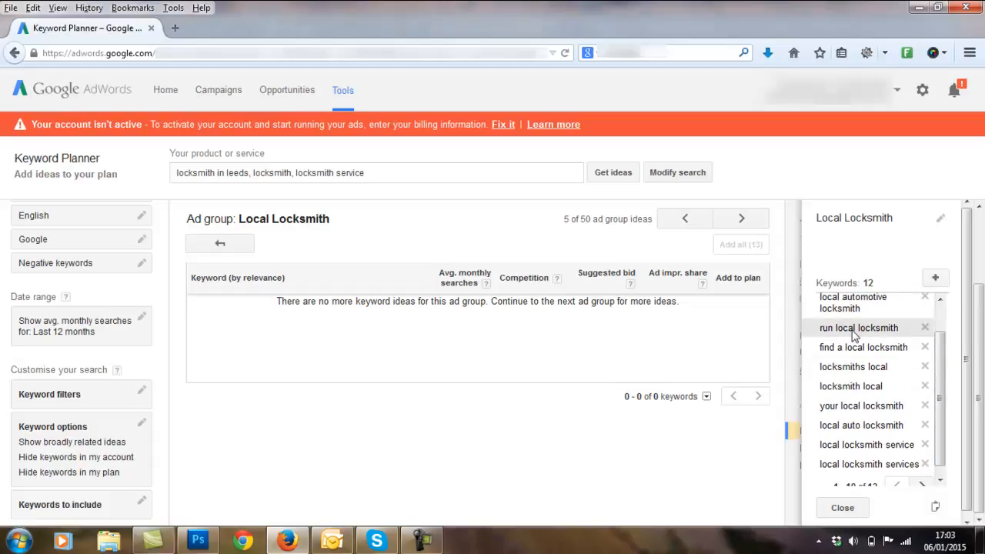
{"action": "left_click", "coordinate": [926, 329]}
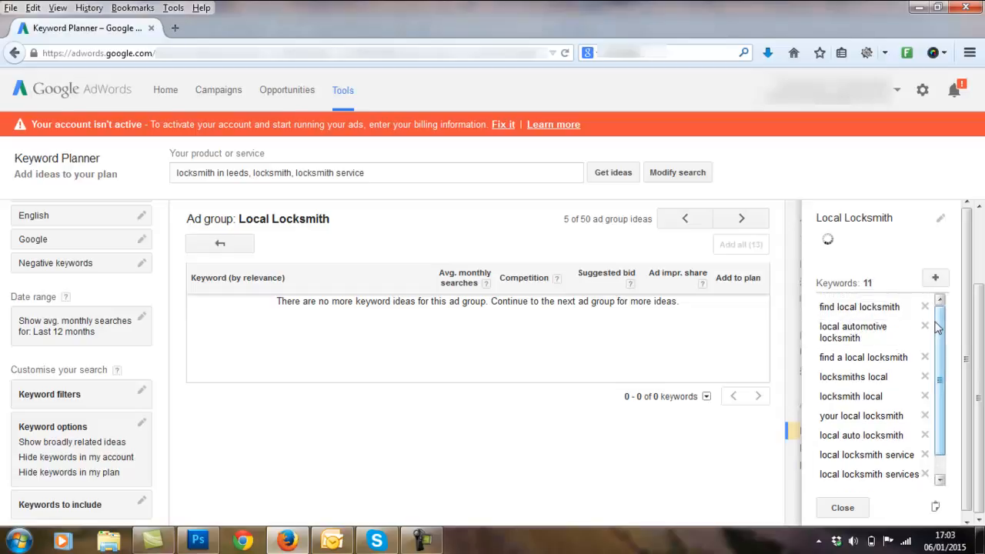
{"action": "left_click_drag", "start_coordinate": [939, 320], "coordinate": [903, 348]}
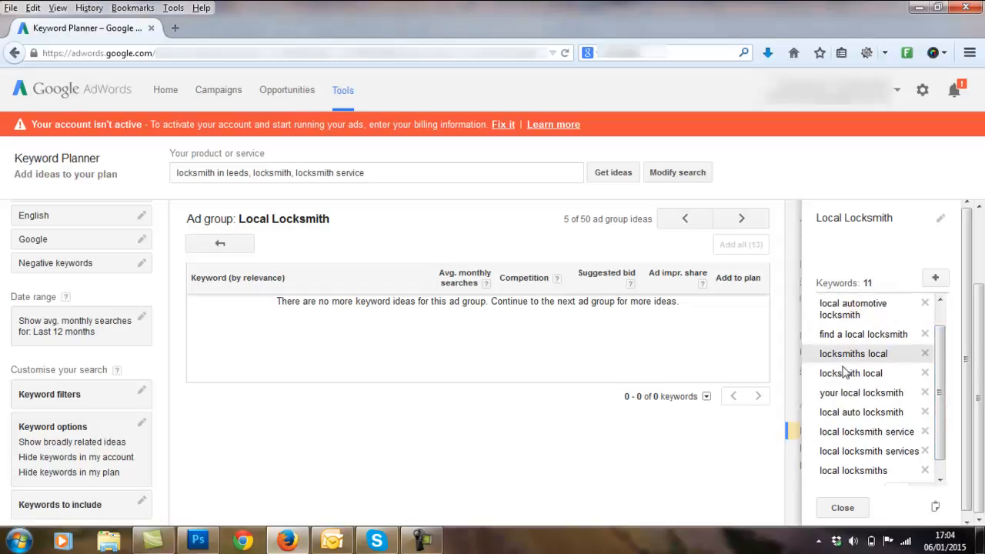
{"action": "left_click", "coordinate": [840, 509]}
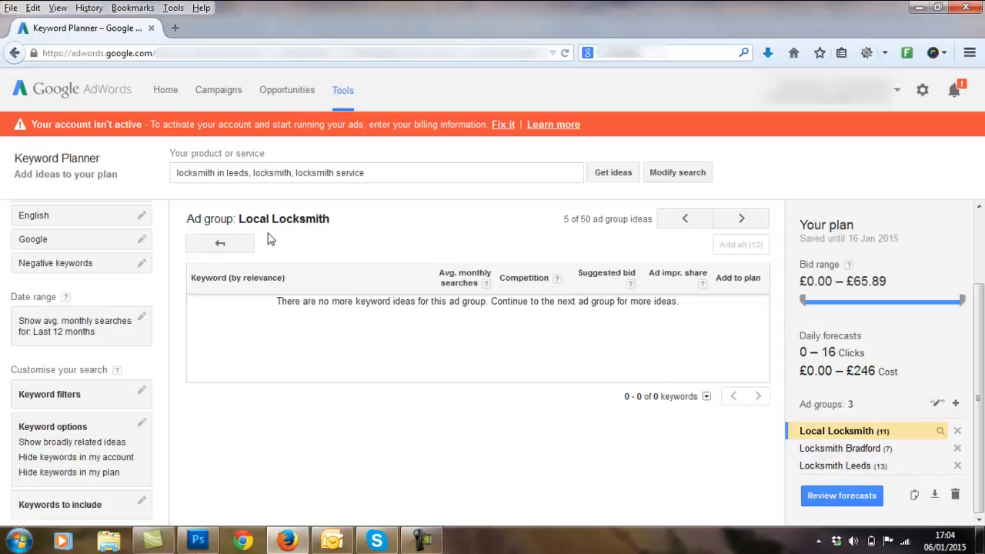
{"action": "left_click", "coordinate": [219, 245]}
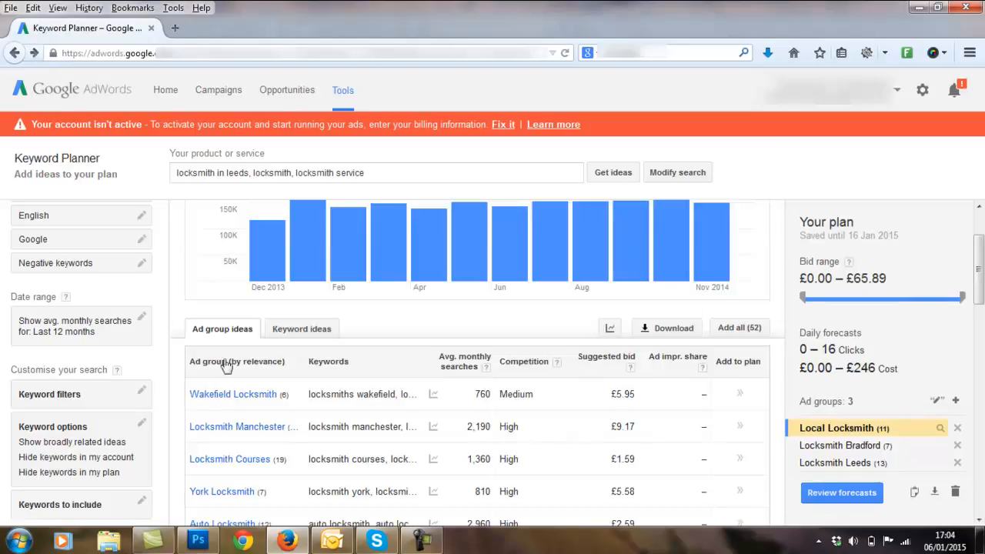